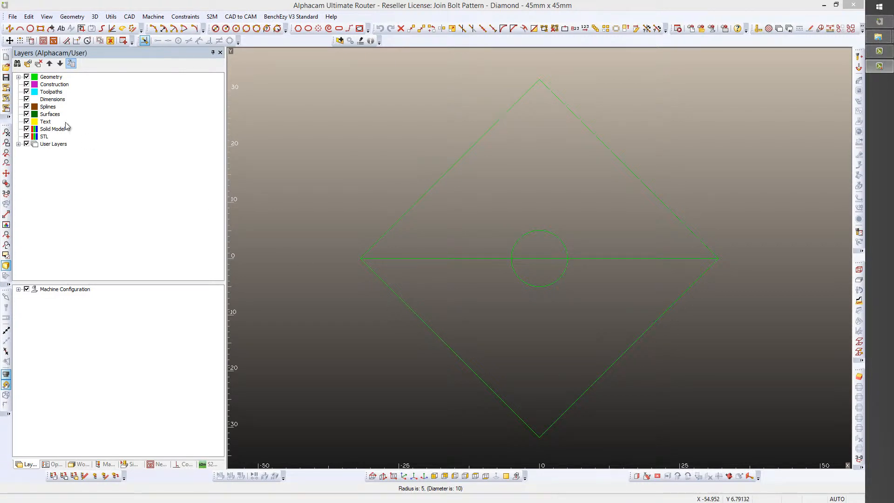
Step: Expand the Geometry layer and highlight Geo 1, Geo 2 and Geo 3 to examine the 45 mm diamond pattern's outline, centre line and hole
left_click(18, 77)
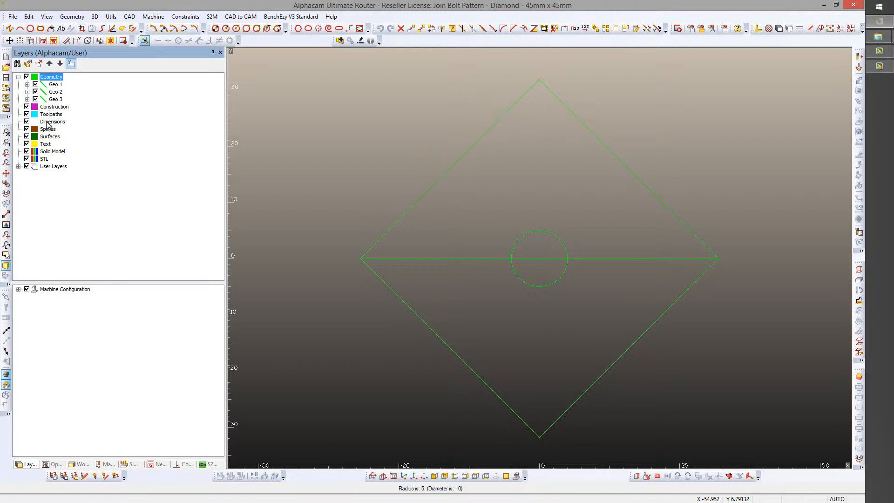
left_click(55, 85)
left_click(55, 92)
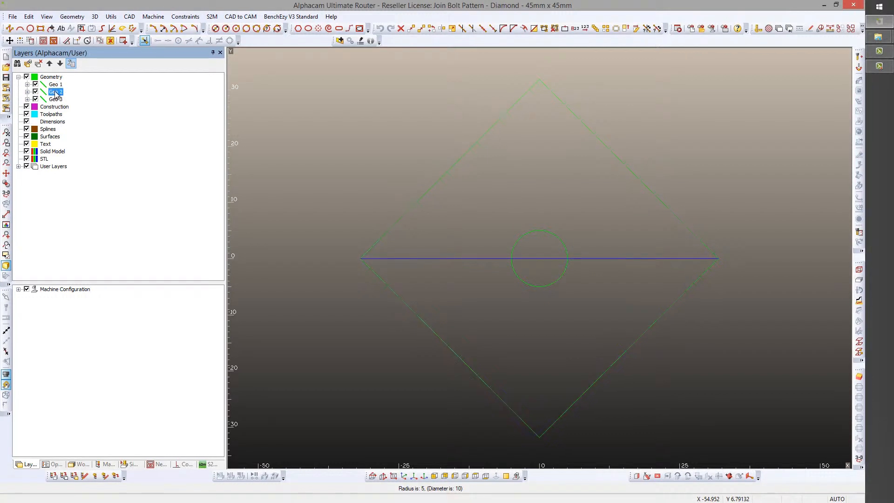
left_click(56, 99)
left_click(55, 92)
left_click(54, 86)
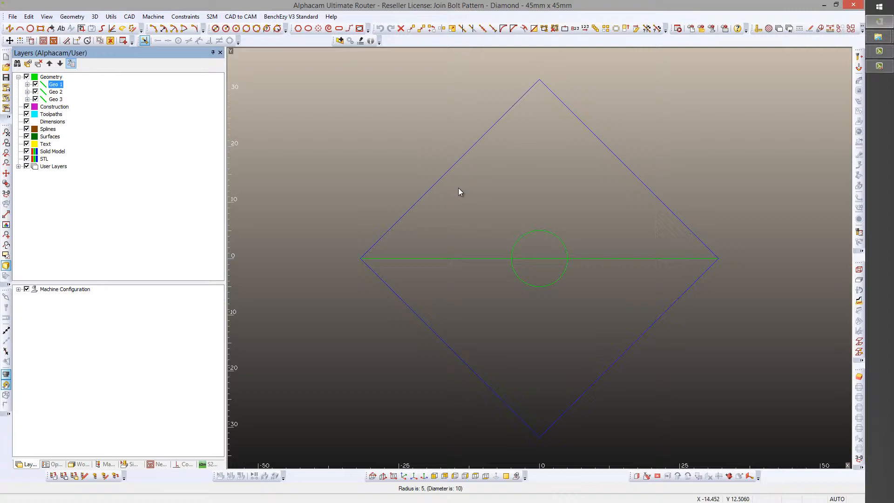
left_click(56, 92)
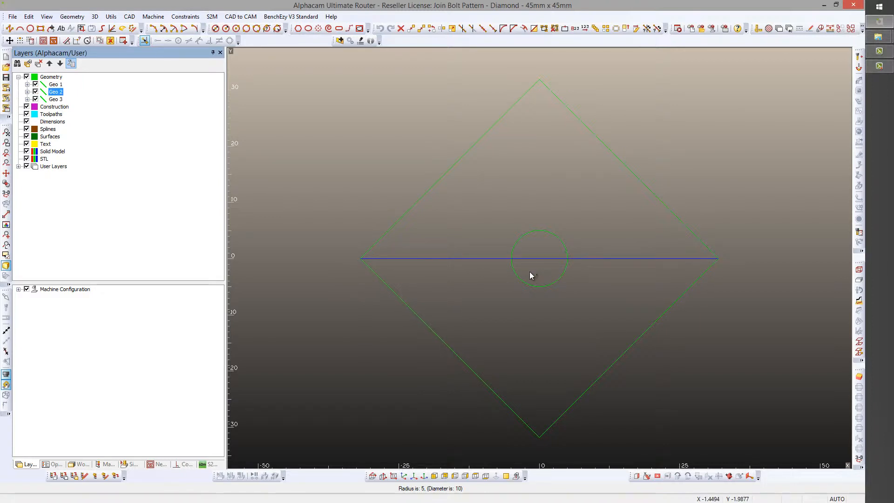
left_click(54, 99)
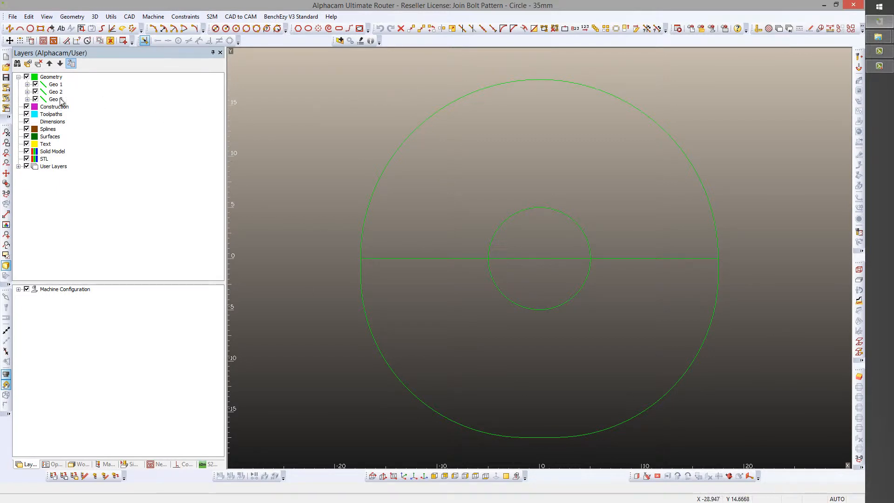
Step: Highlight each of the three geometries in the 35 mm circle join bolt pattern to examine what it is made of
left_click(55, 84)
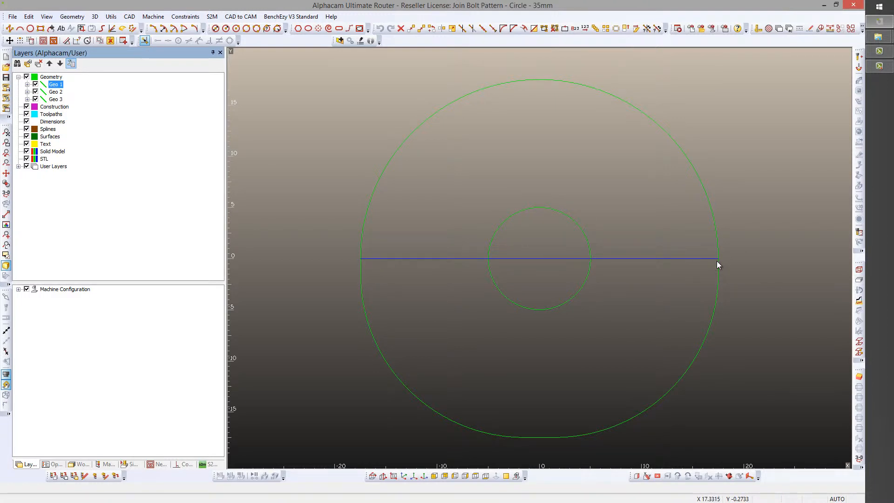
left_click(60, 92)
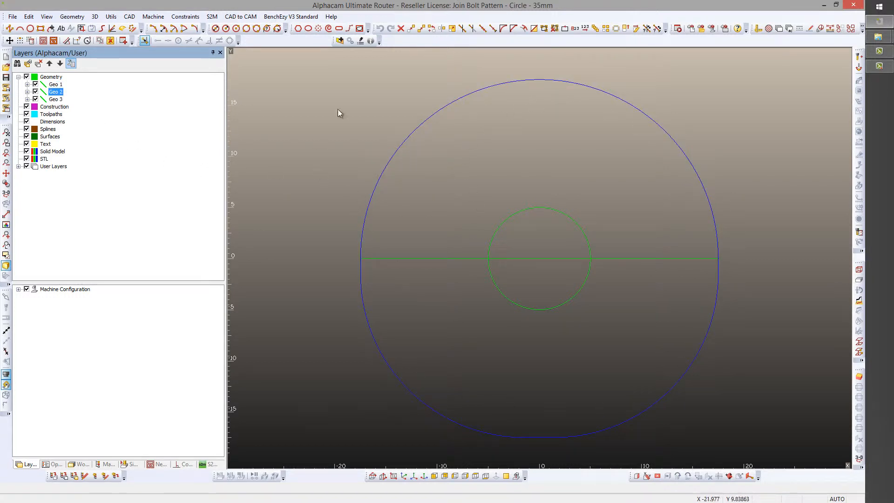
left_click(60, 99)
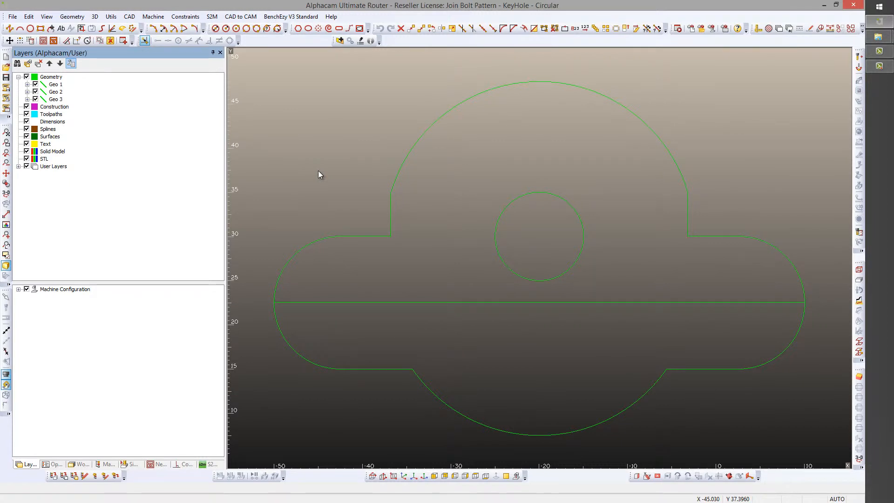
Step: Highlight the circular keyhole pattern's geometries one by one to examine its outline, horizontal line and bolt hole
left_click(56, 84)
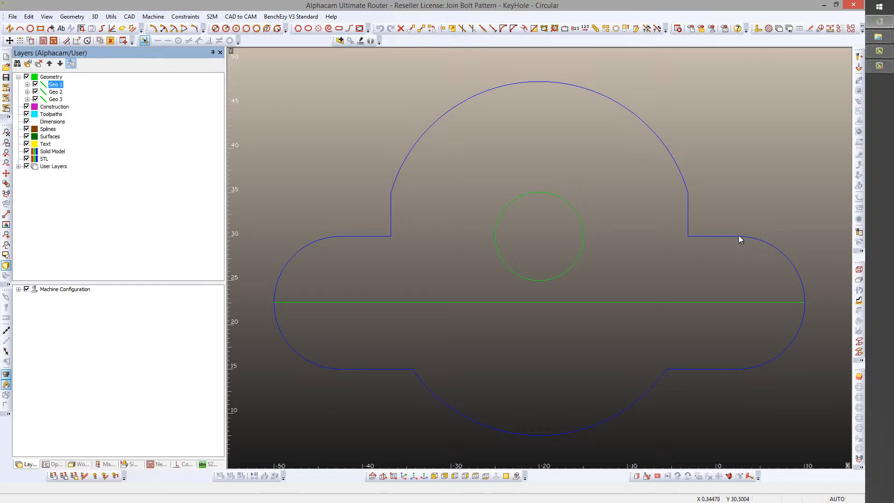
left_click(56, 92)
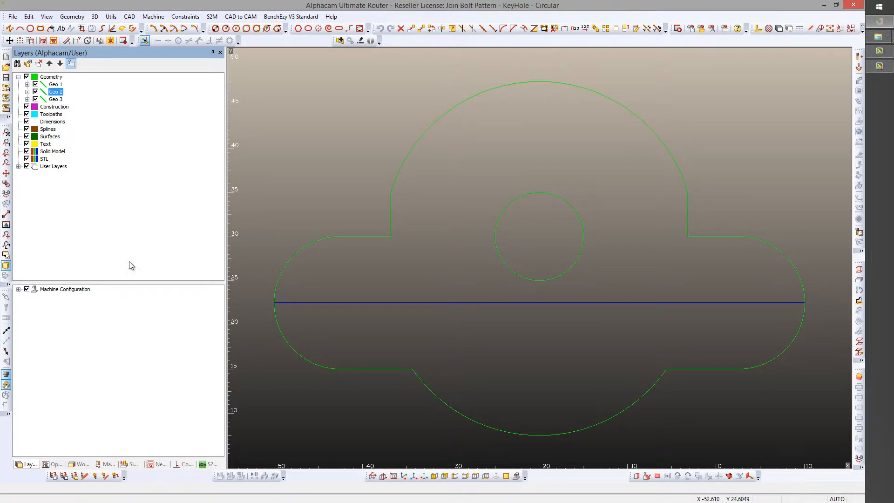
left_click(55, 99)
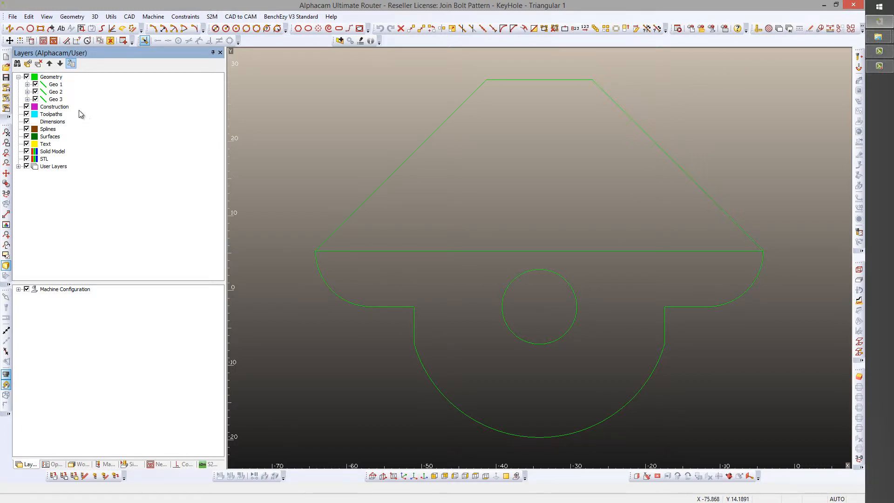
Step: Highlight the three geometries of the KeyHole - Triangular 1 pattern one by one to examine their order
left_click(55, 84)
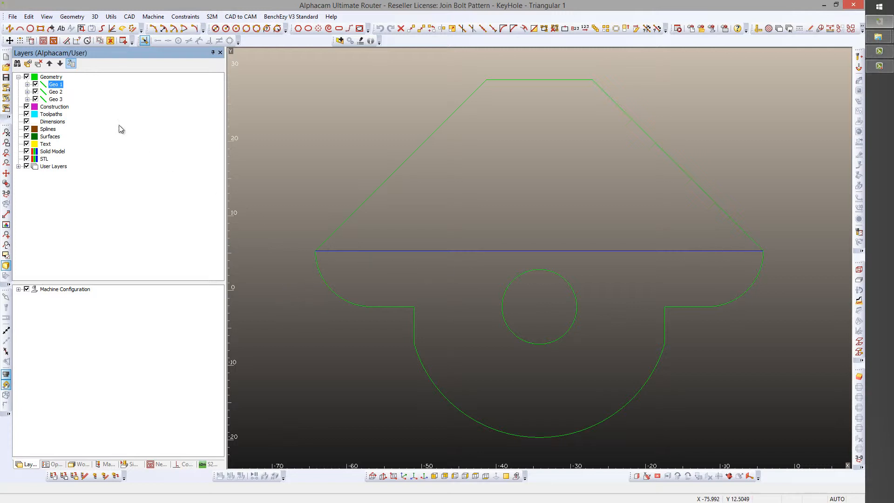
left_click(55, 91)
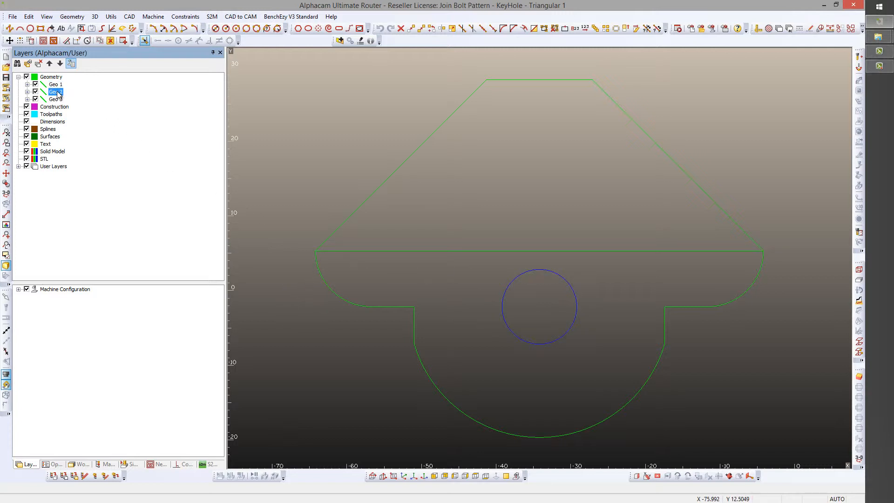
left_click(56, 99)
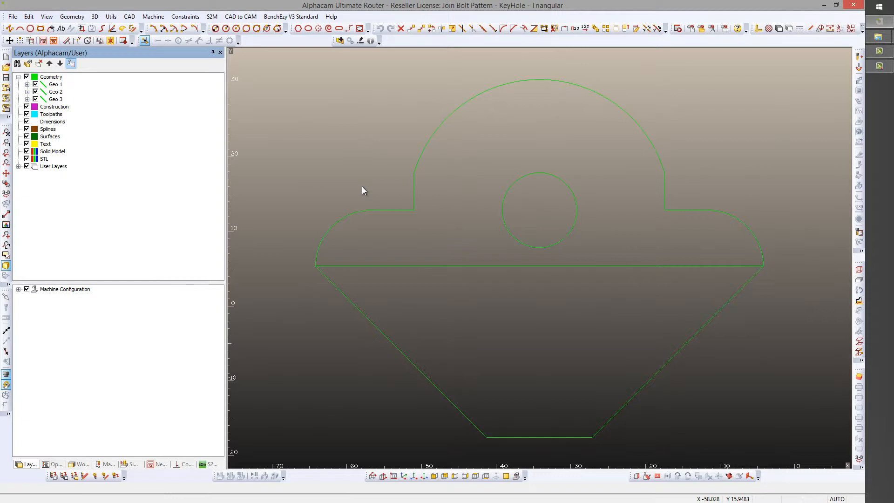
Step: Highlight the three geometries of the KeyHole - Triangular pattern one by one to examine their order
left_click(57, 85)
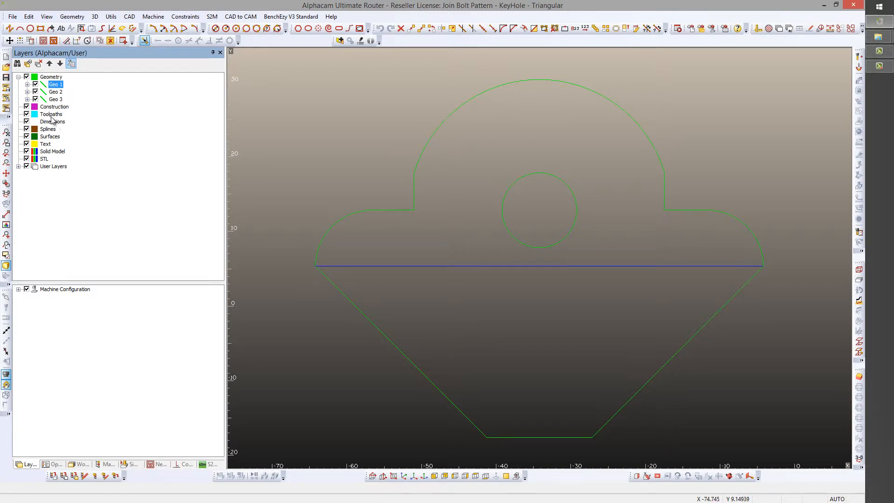
left_click(55, 92)
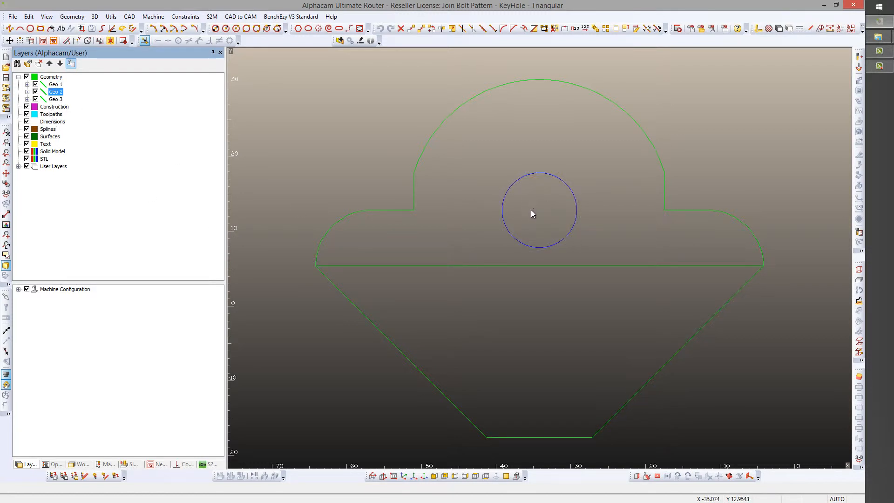
left_click(55, 99)
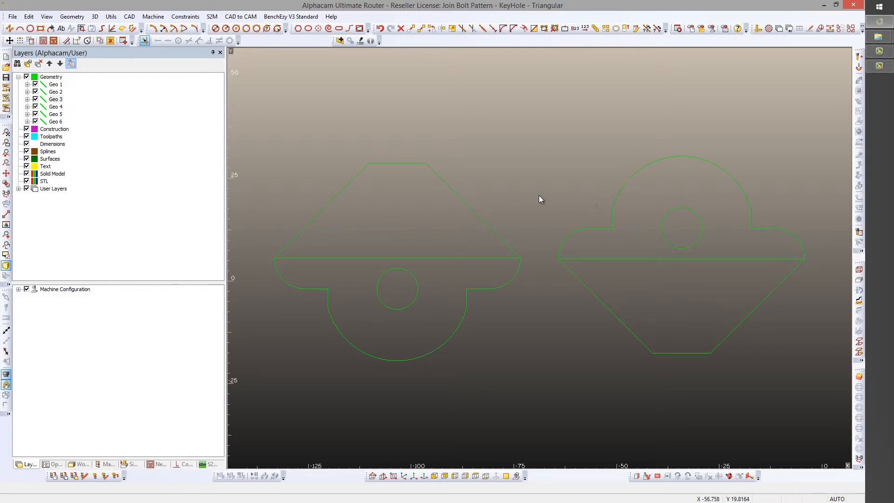
Step: Highlight Geo 1 to Geo 6 to examine which geometries belong to each of the two triangular keyholes drawn side by side
left_click(56, 85)
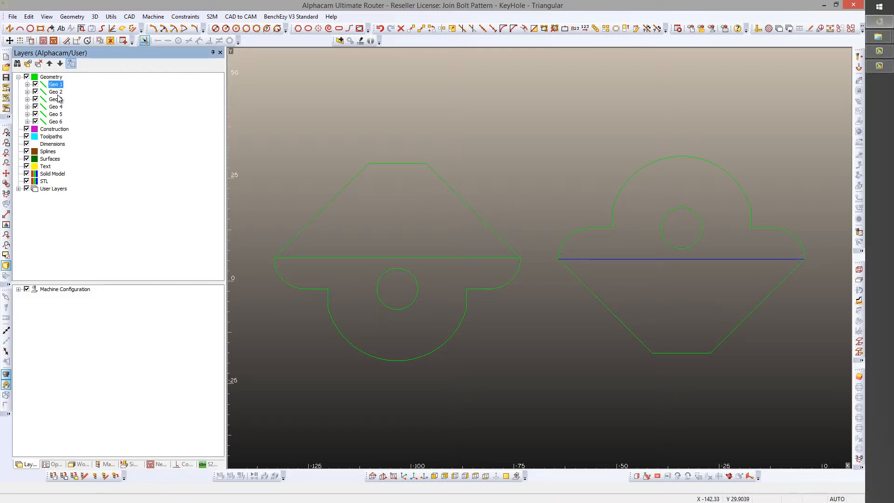
left_click(55, 92)
left_click(56, 99)
left_click(55, 107)
left_click(56, 114)
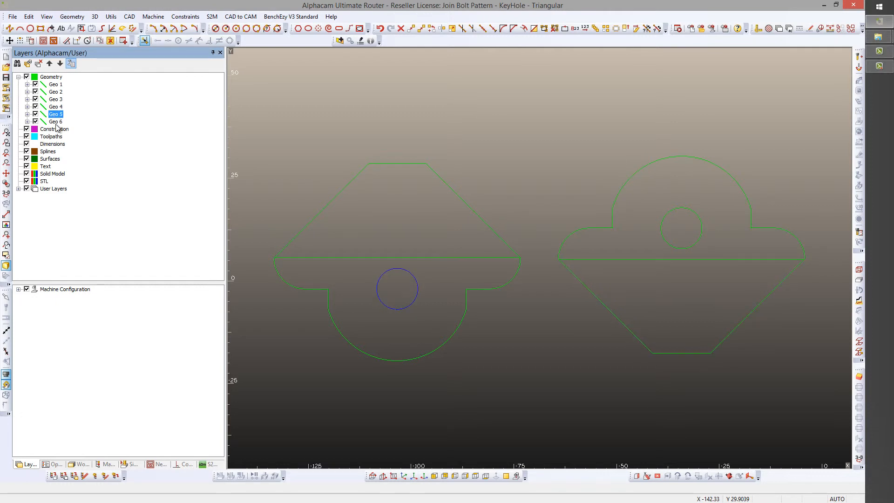
left_click(56, 122)
left_click(55, 107)
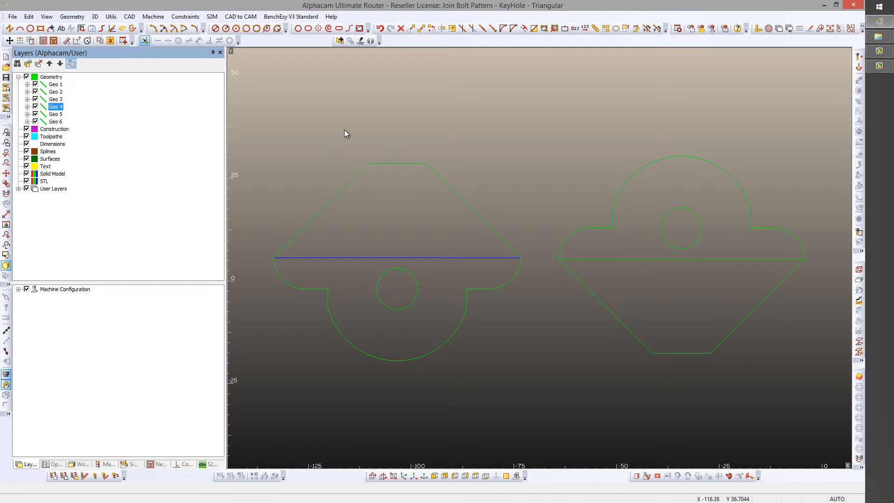
left_click(401, 28)
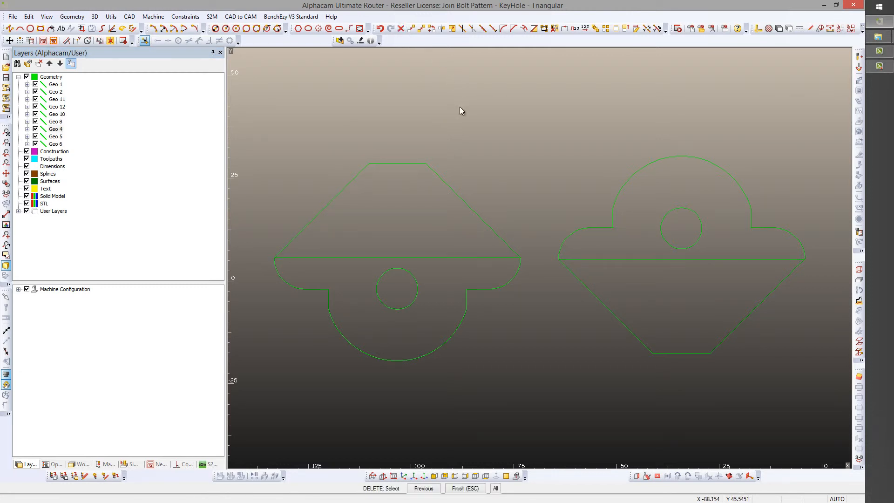
left_click(456, 195)
left_click(495, 114)
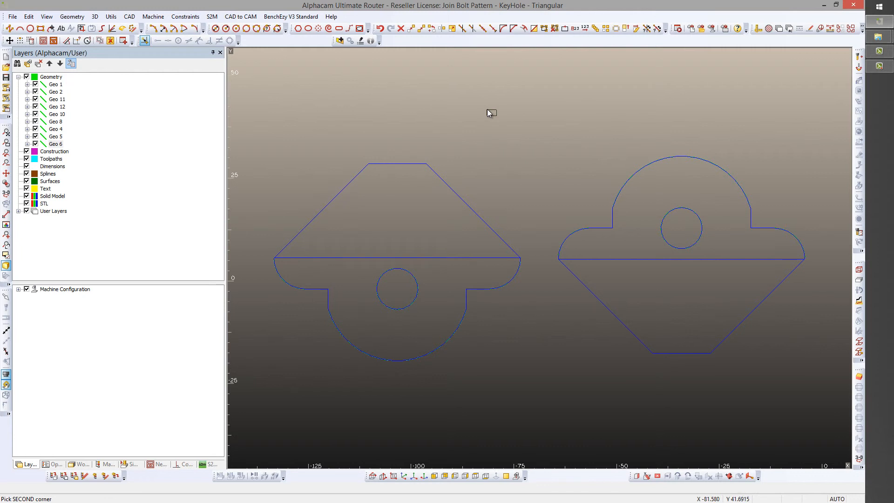
left_click(487, 109)
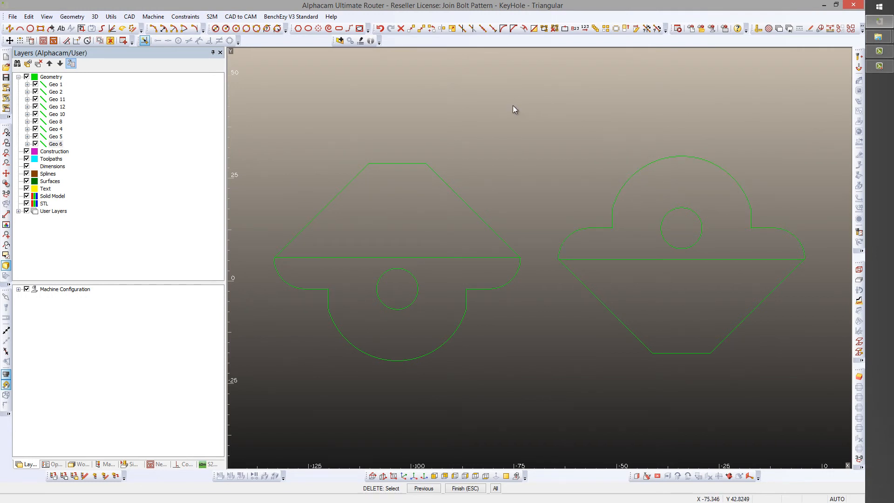
Step: Join the separate outline segments of the right-hand triangular keyhole, upper curves and lower sloping sides, into one continuous geometry
left_click(483, 31)
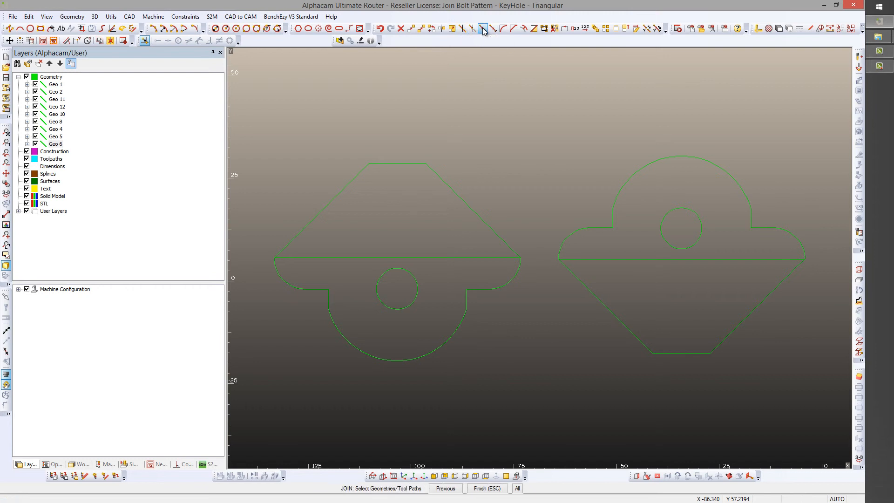
left_click(639, 171)
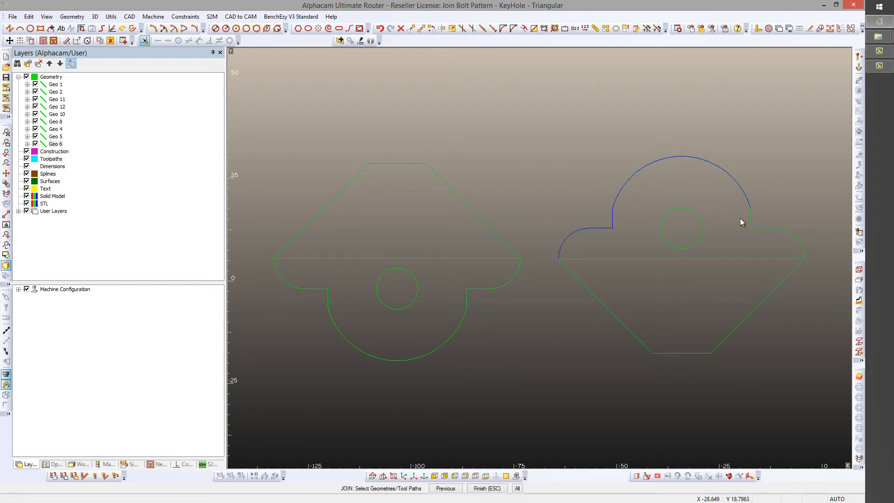
left_click(780, 229)
left_click(762, 304)
left_click(627, 328)
key("Escape")
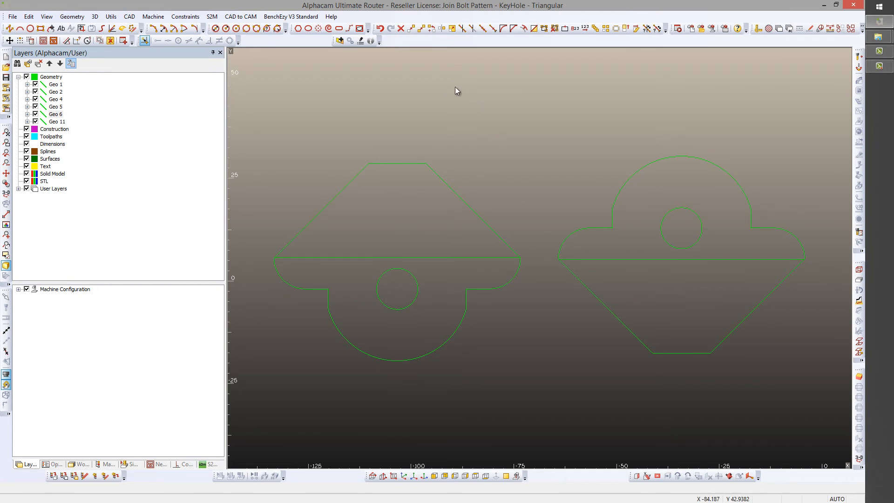
Step: Start the Delete command to select geometry in the triangular keyhole drawing
left_click(401, 29)
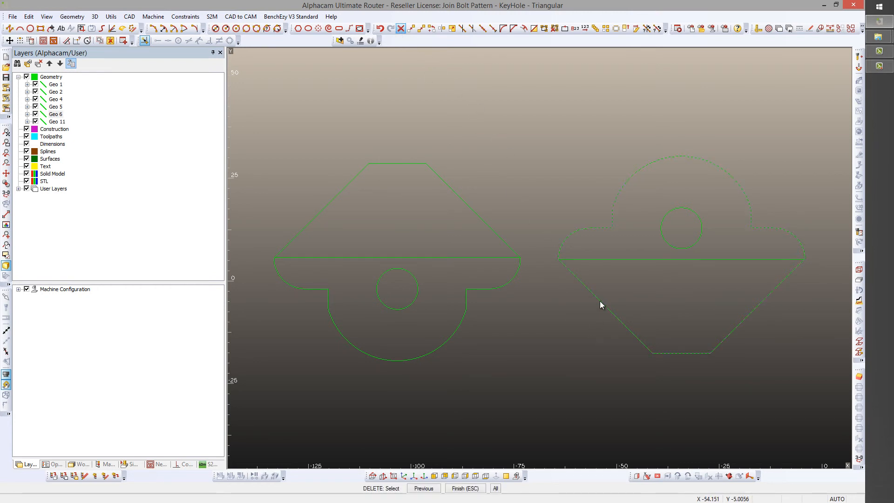